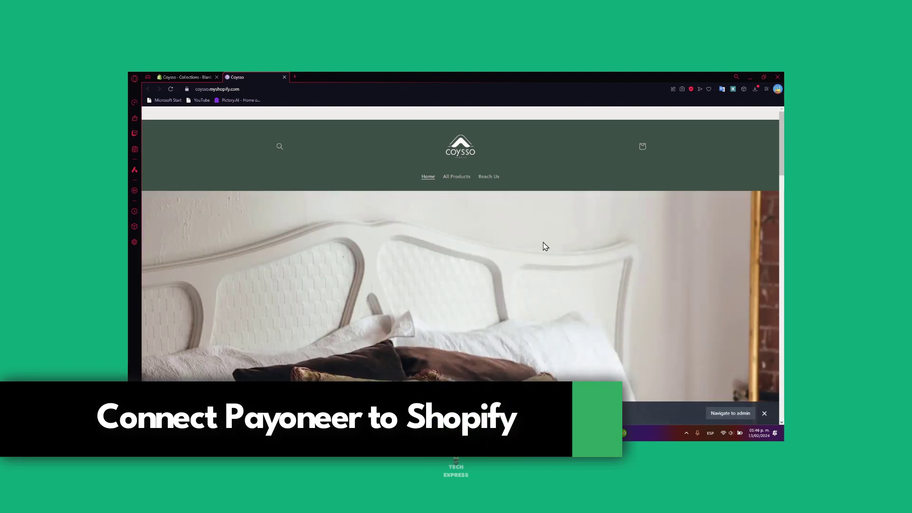
pyautogui.scroll(-5, 544, 247)
pyautogui.scroll(-5, 543, 246)
pyautogui.scroll(-5, 544, 246)
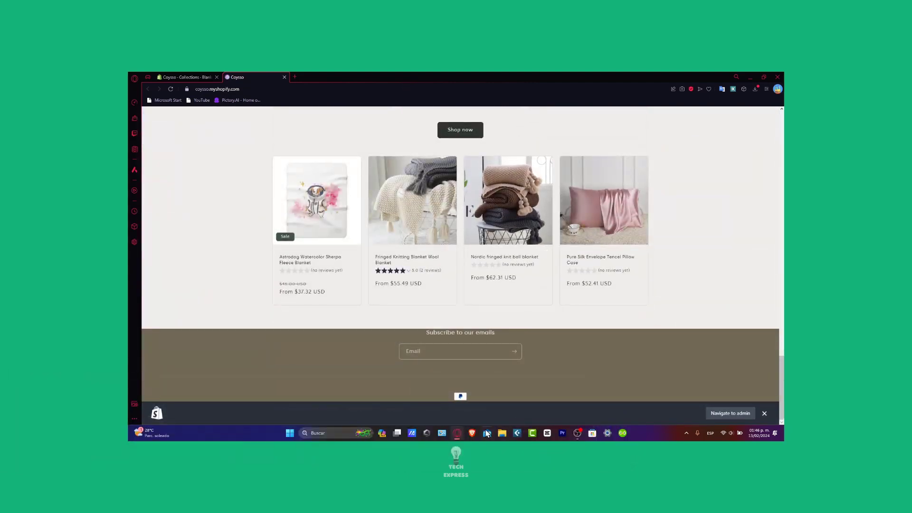
# Step: Dismiss the storefront's admin bar and switch to the Shopify admin Themes page
pyautogui.click(764, 414)
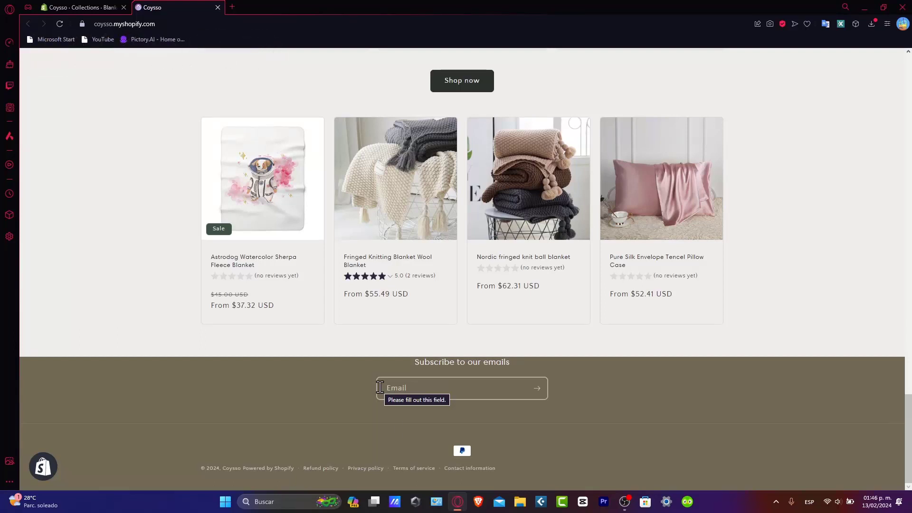
pyautogui.click(79, 7)
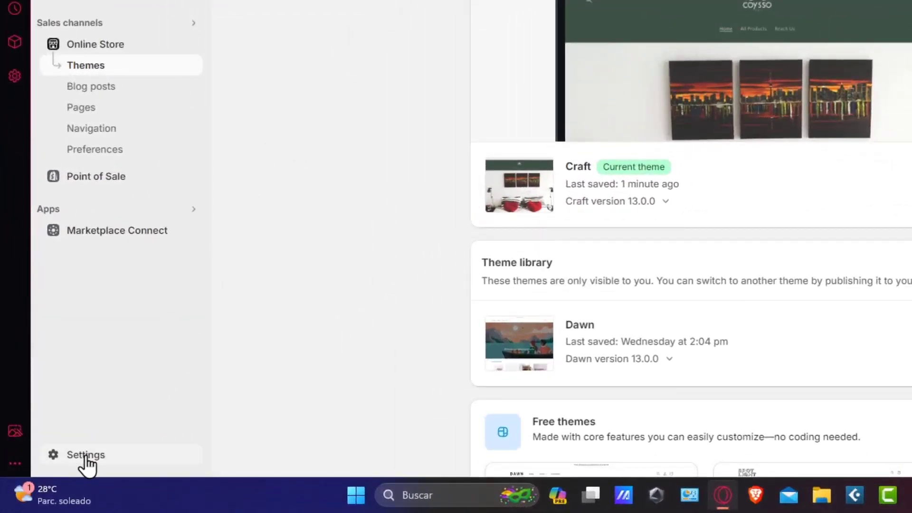
# Step: Go to Settings > Payments in the Shopify admin
pyautogui.click(86, 456)
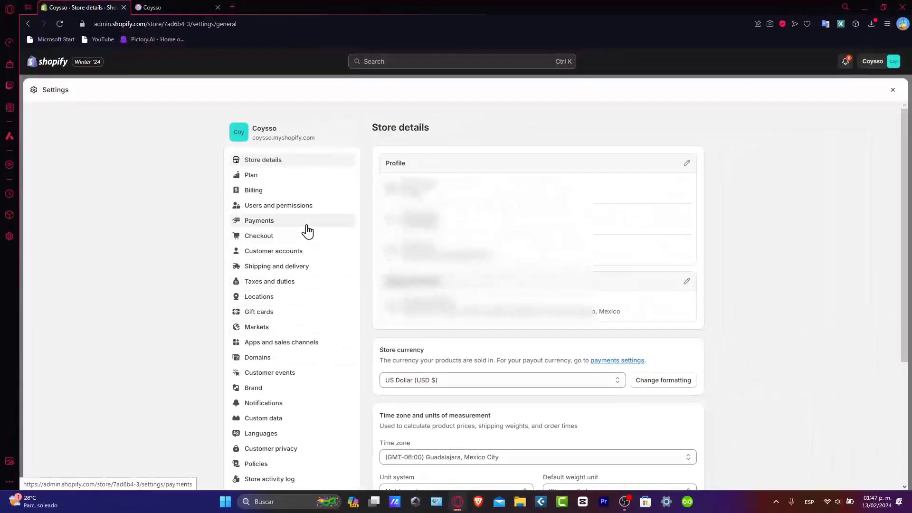
pyautogui.click(307, 230)
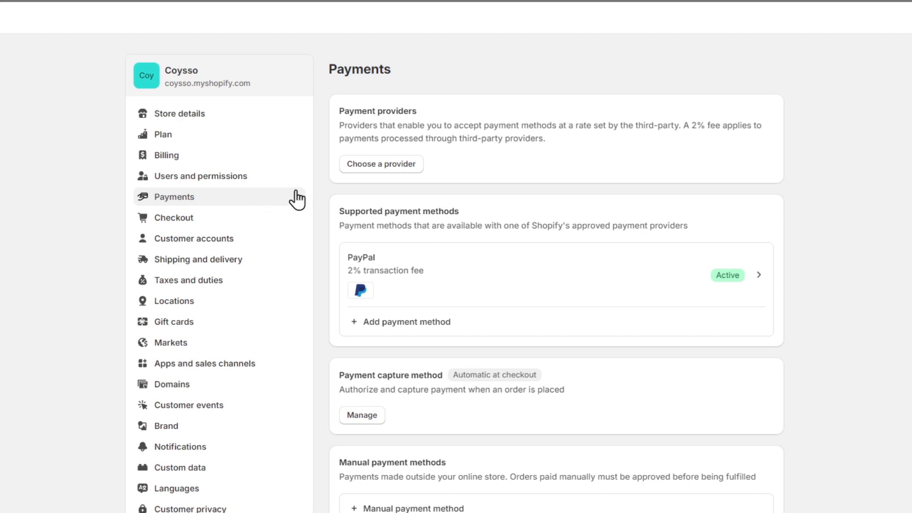
# Step: Filter providers by 'payo', then open and read Payoneer Checkout Native Cards' details
pyautogui.click(396, 174)
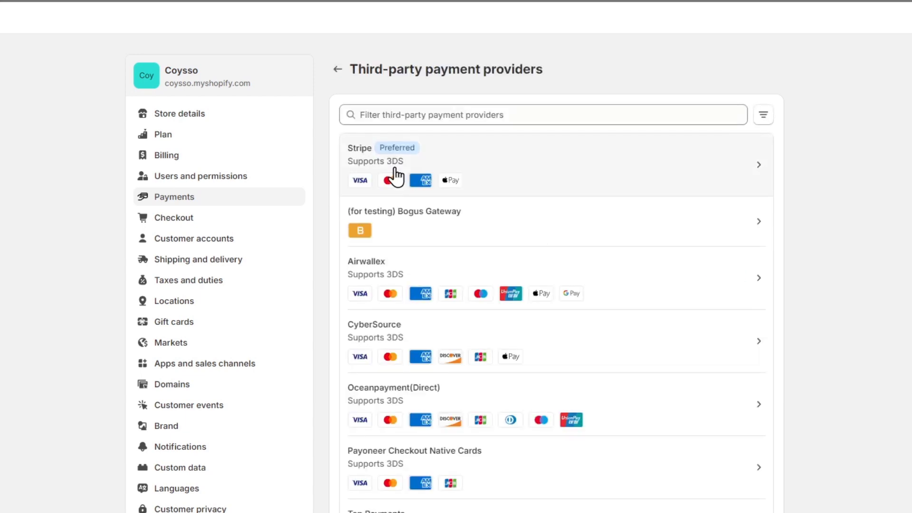
pyautogui.scroll(-10, 662, 371)
pyautogui.scroll(-10, 662, 372)
pyautogui.scroll(20, 660, 321)
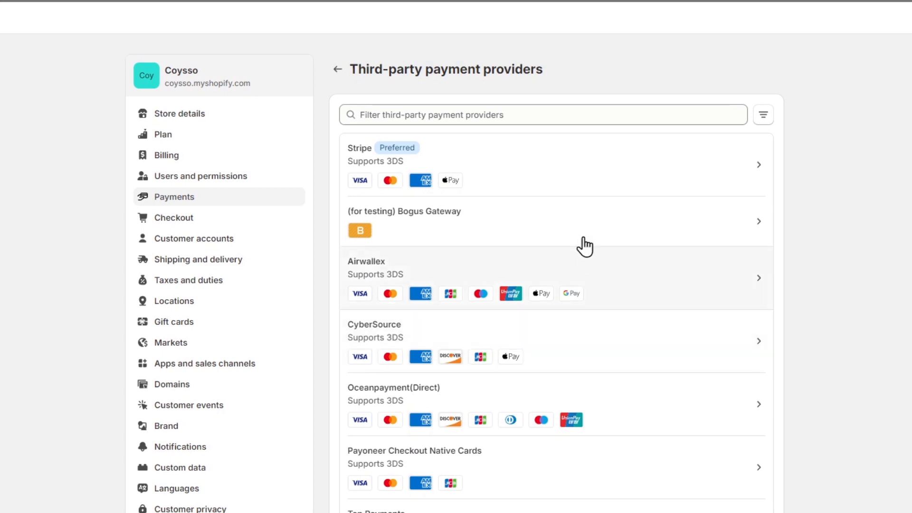
pyautogui.click(508, 114)
pyautogui.write('pay')
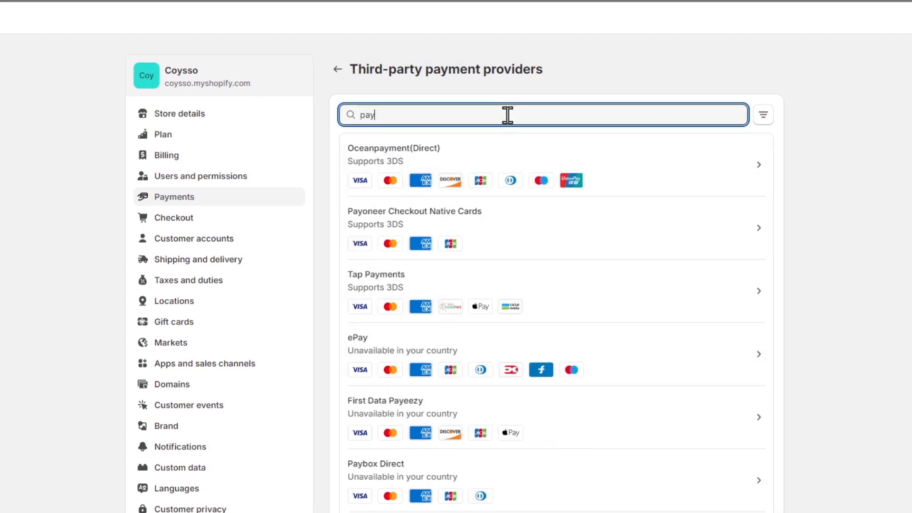
pyautogui.write('o')
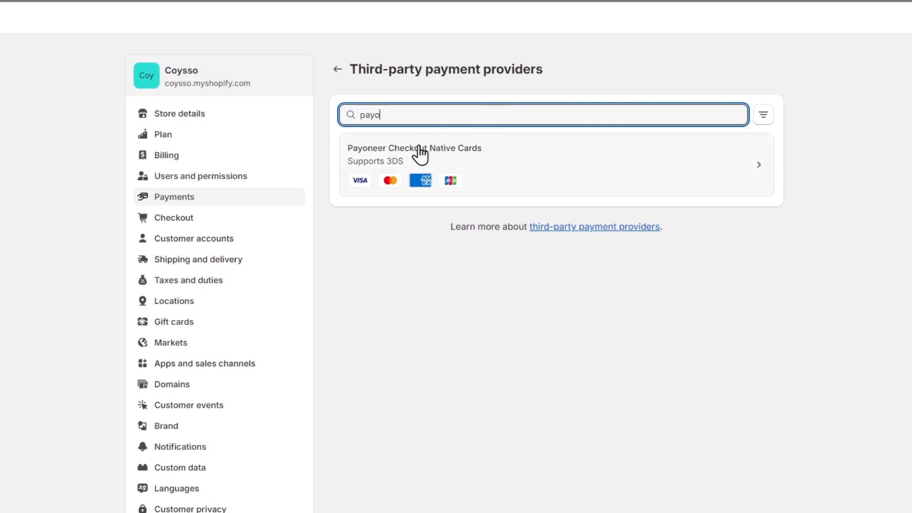
pyautogui.click(490, 157)
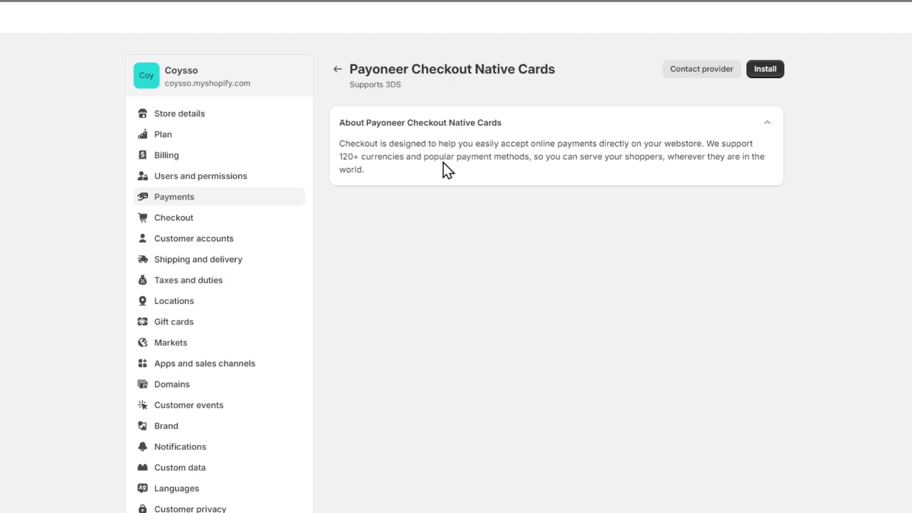
pyautogui.moveTo(388, 123); pyautogui.dragTo(509, 119)
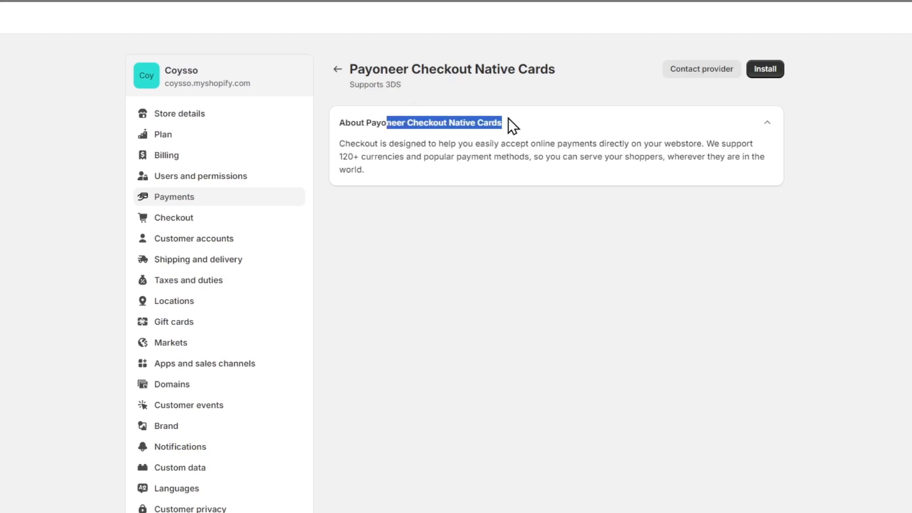
pyautogui.click(393, 141)
pyautogui.moveTo(395, 143); pyautogui.dragTo(697, 146)
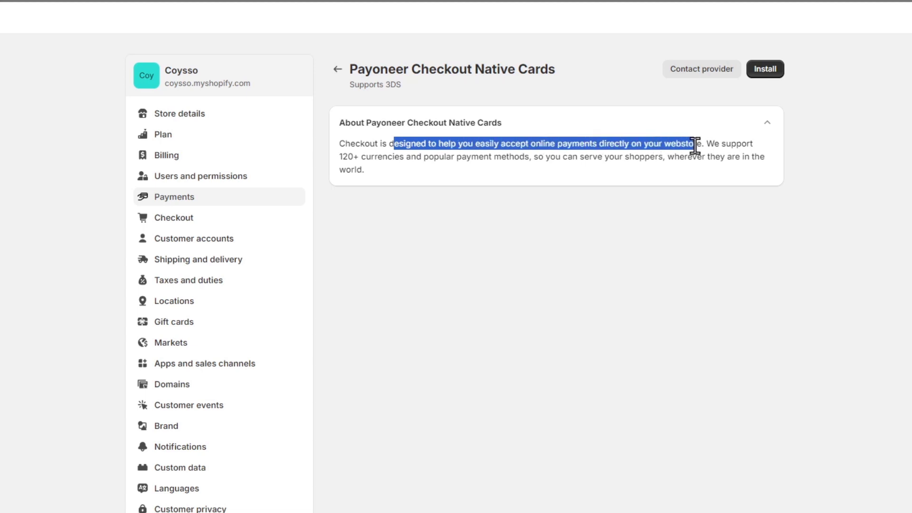
pyautogui.click(544, 207)
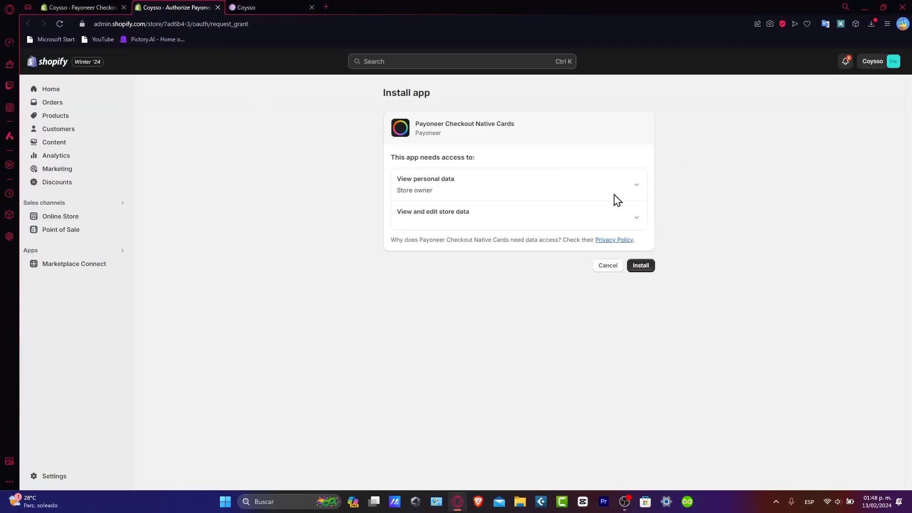
# Step: Approve and confirm installation of the Payoneer Checkout Native Cards app
pyautogui.moveTo(446, 124); pyautogui.dragTo(424, 127)
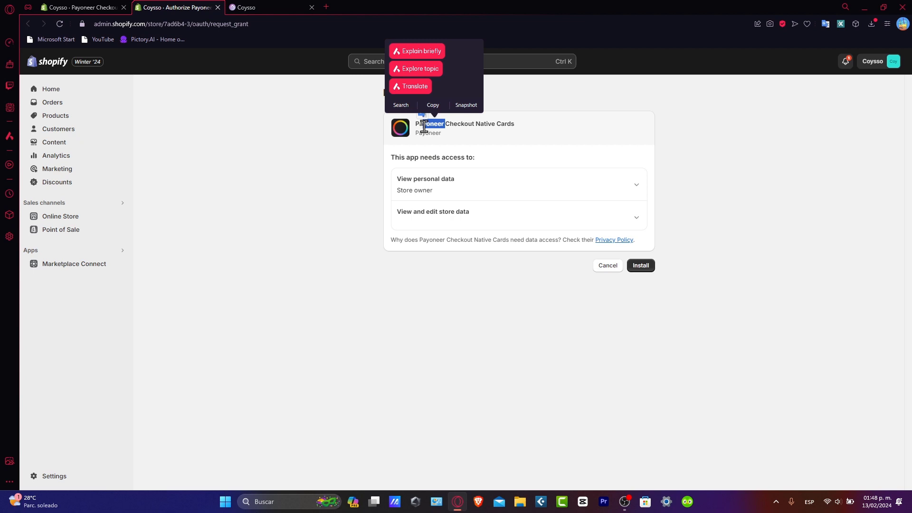
pyautogui.moveTo(424, 126); pyautogui.dragTo(422, 124)
pyautogui.click(675, 254)
pyautogui.click(641, 266)
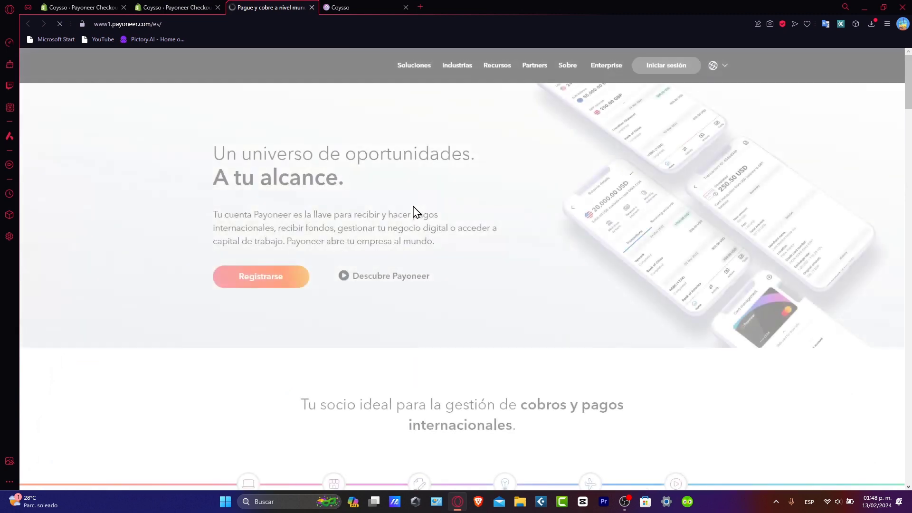
# Step: Sign in to Payoneer via 'Iniciar sesión', then return to the Shopify provider tab
pyautogui.click(598, 65)
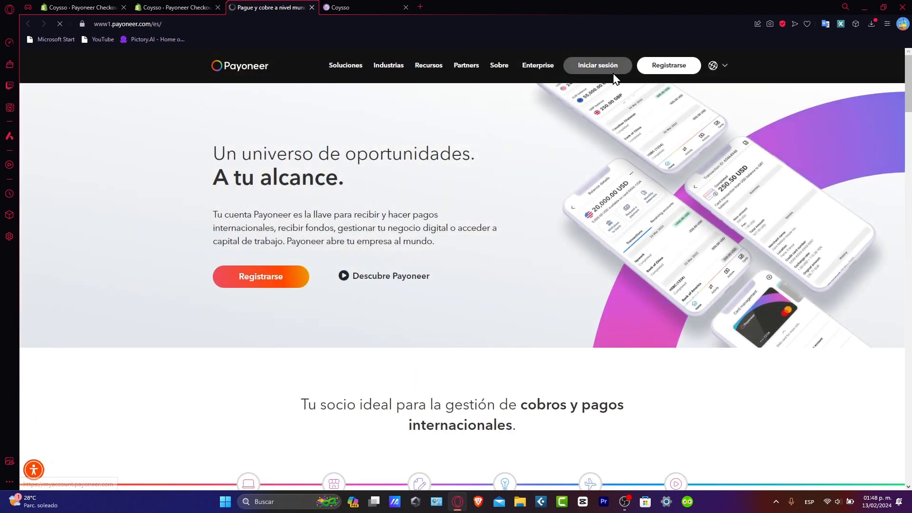
pyautogui.click(271, 8)
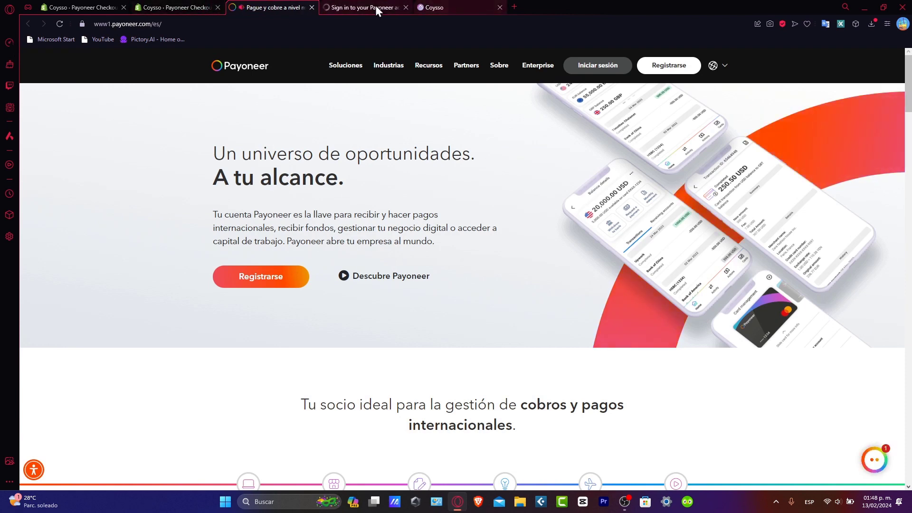
pyautogui.click(364, 7)
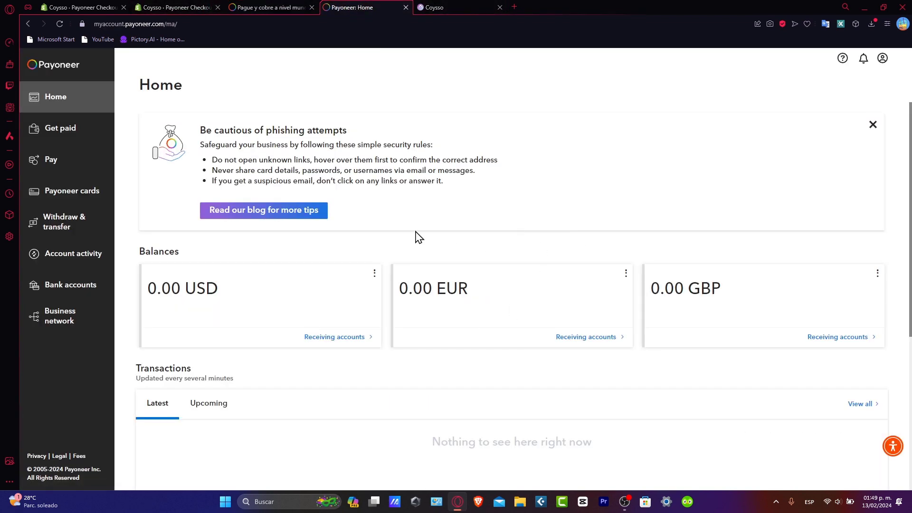
pyautogui.click(175, 7)
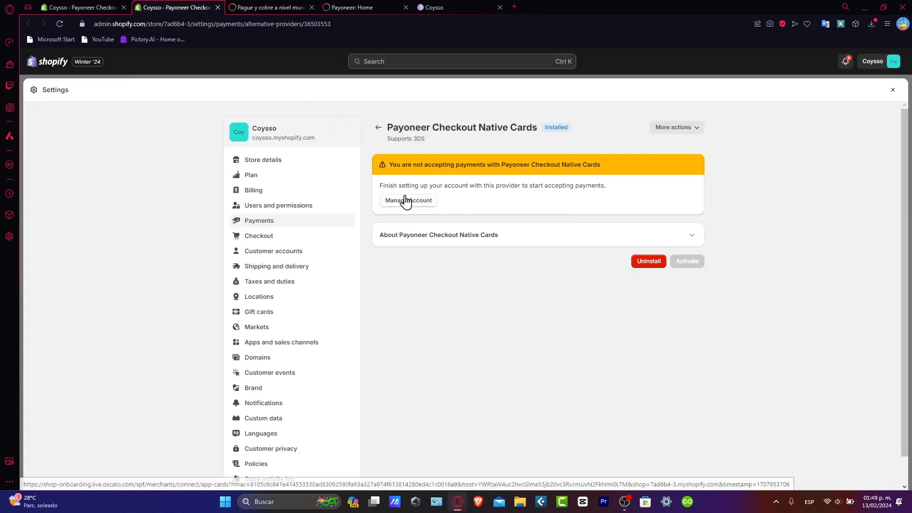
# Step: Register interest in Payoneer Checkout from the Shopify provider page, then reload
pyautogui.click(409, 200)
pyautogui.click(406, 7)
pyautogui.click(175, 8)
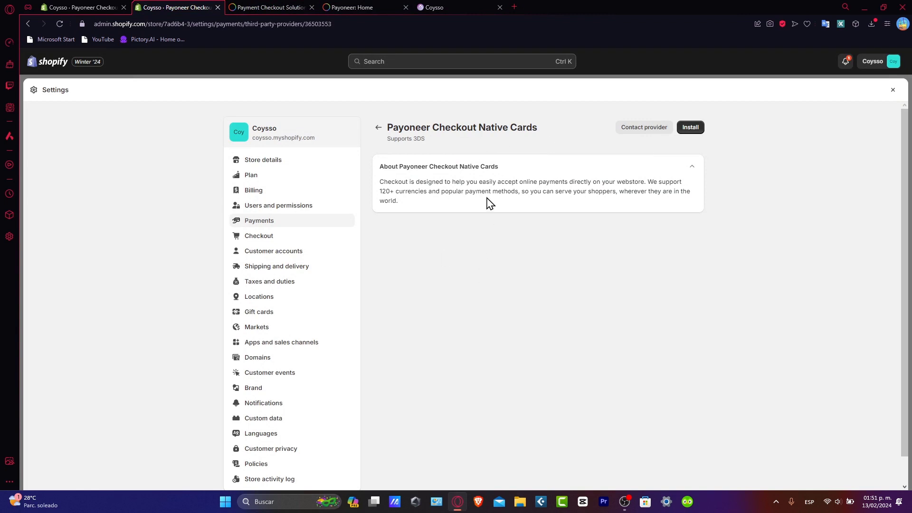
pyautogui.click(690, 127)
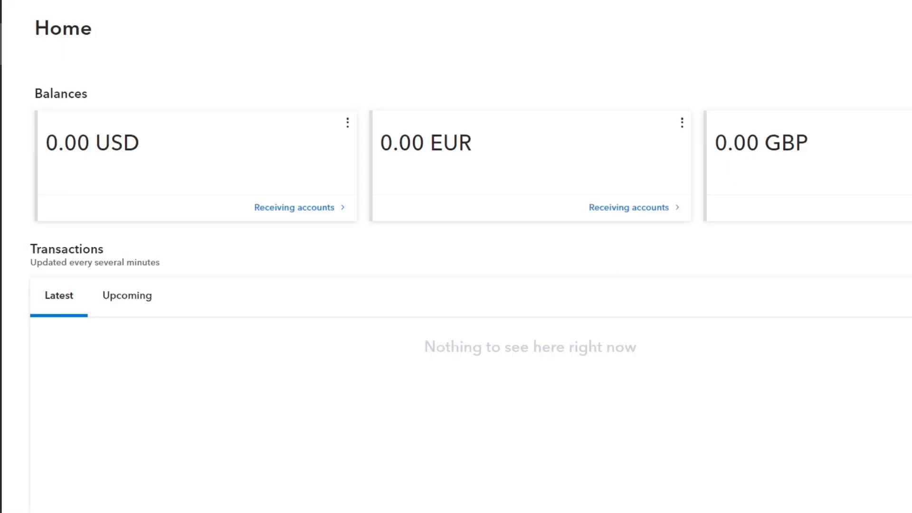
pyautogui.click(57, 23)
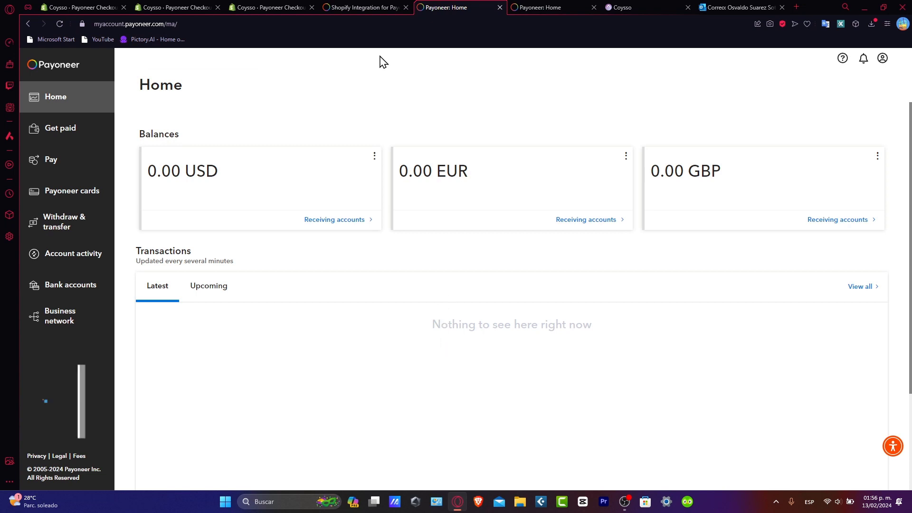
# Step: Return from the Payoneer provider page to the main Shopify Payments settings
pyautogui.click(272, 7)
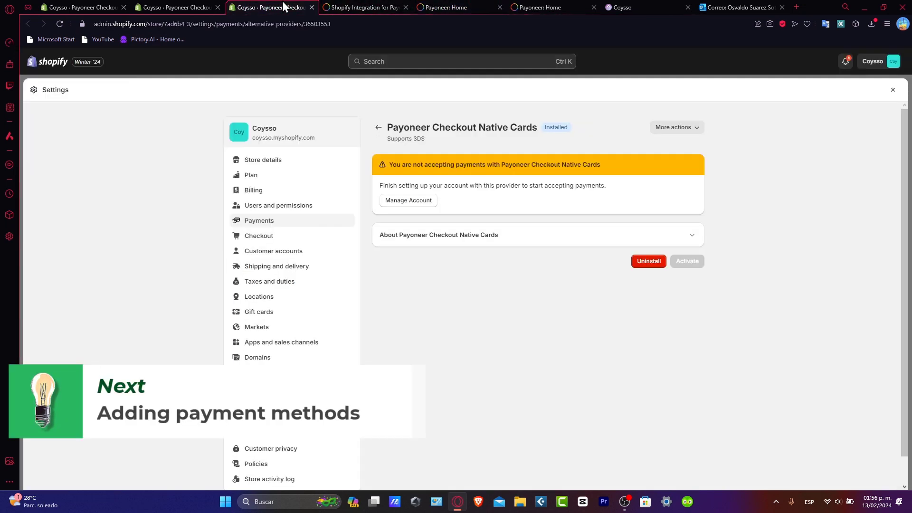
pyautogui.click(378, 127)
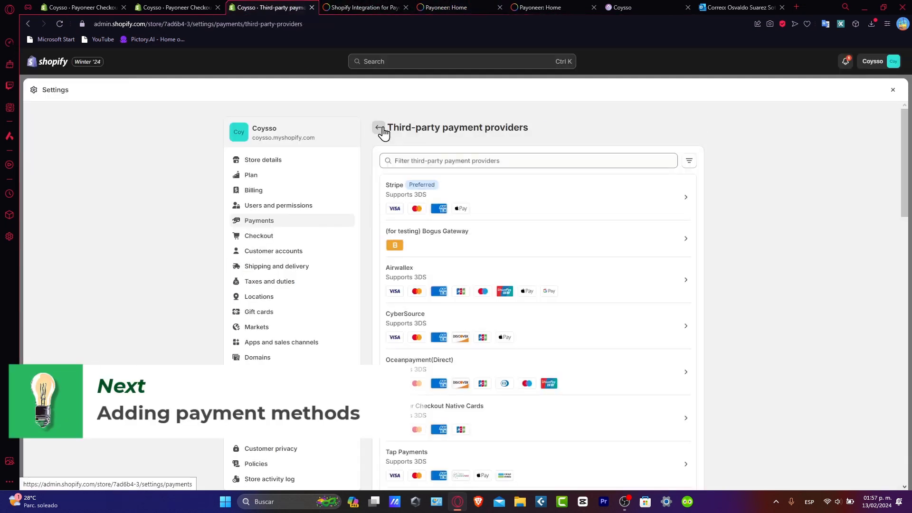
pyautogui.click(380, 128)
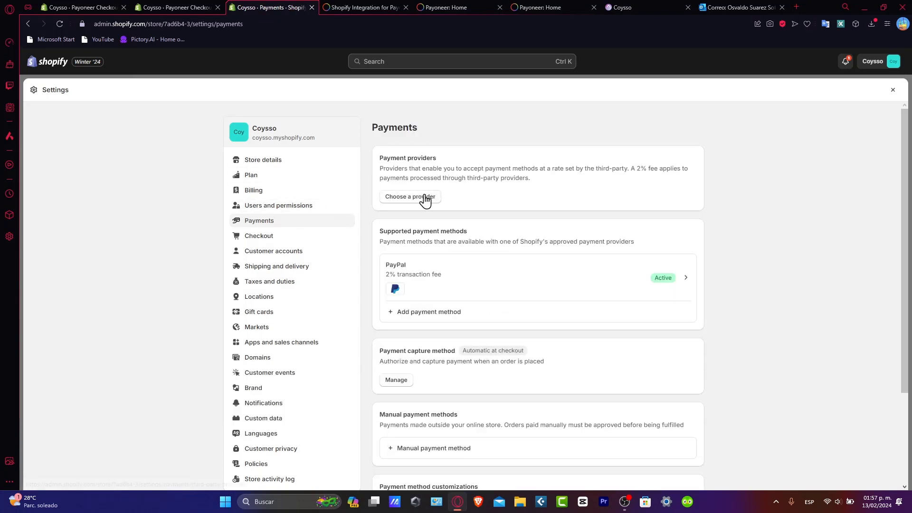
pyautogui.scroll(-2, 422, 207)
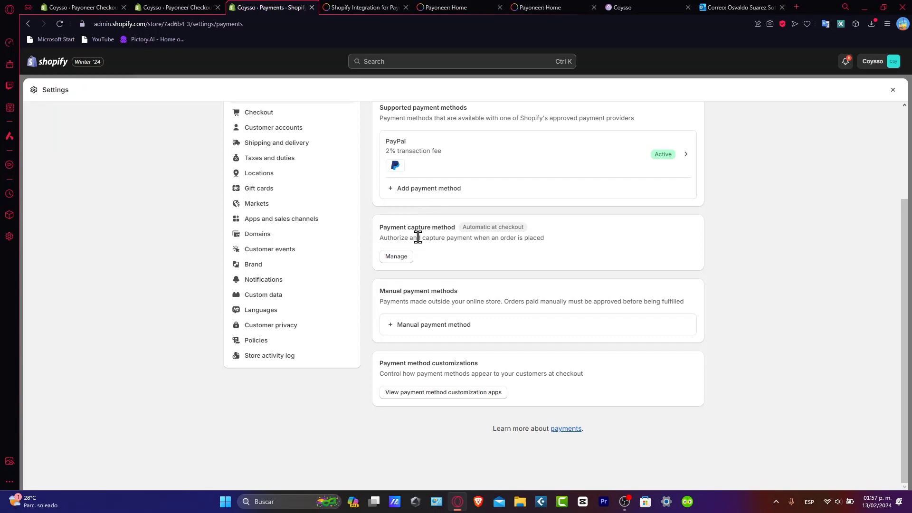
# Step: Create a custom manual payment method named Payoneer with its additional details
pyautogui.click(419, 326)
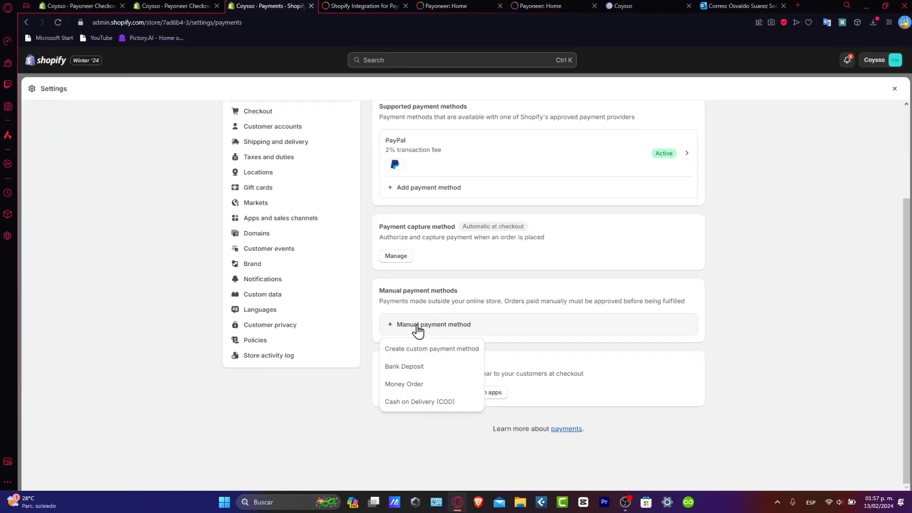
pyautogui.click(428, 348)
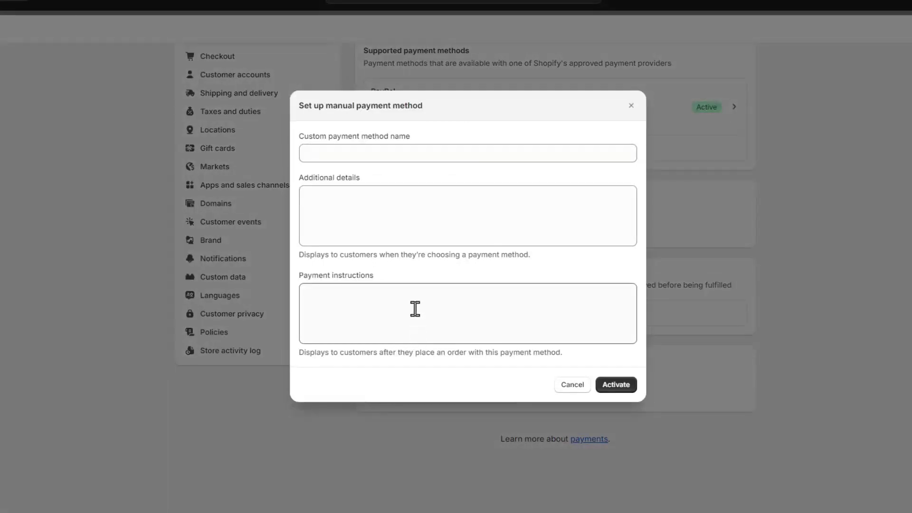
pyautogui.click(375, 153)
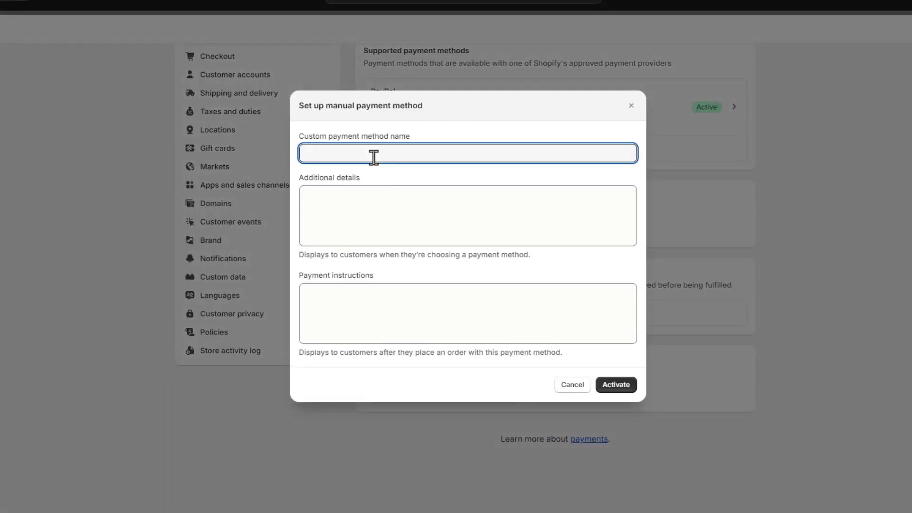
pyautogui.write('Payoneer')
pyautogui.click(397, 209)
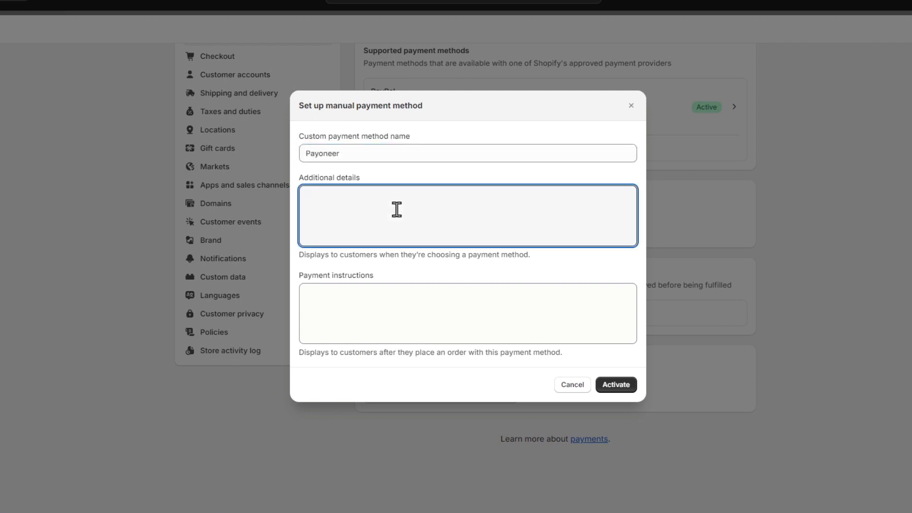
pyautogui.write('In order to make the payment, it must be through out Payoneer')
pyautogui.click(428, 300)
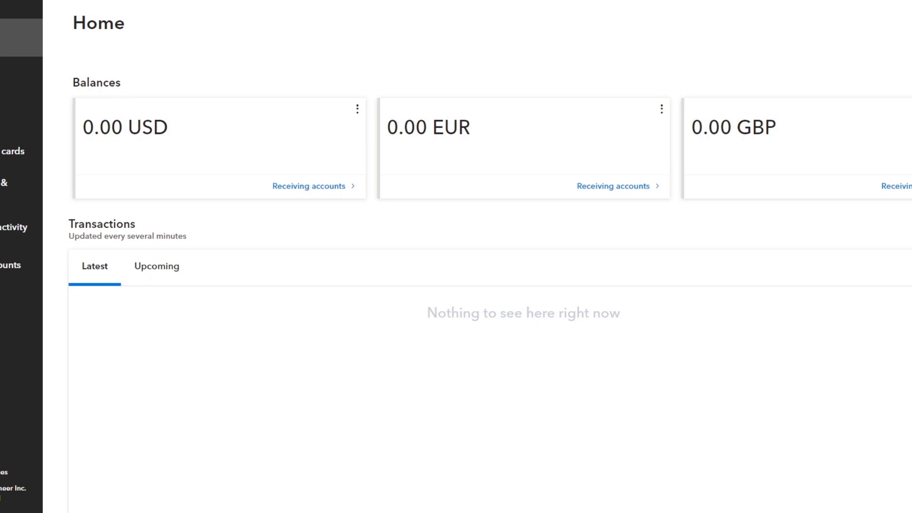
# Step: View the USA USD account details under Get paid > Receiving accounts
pyautogui.click(28, 71)
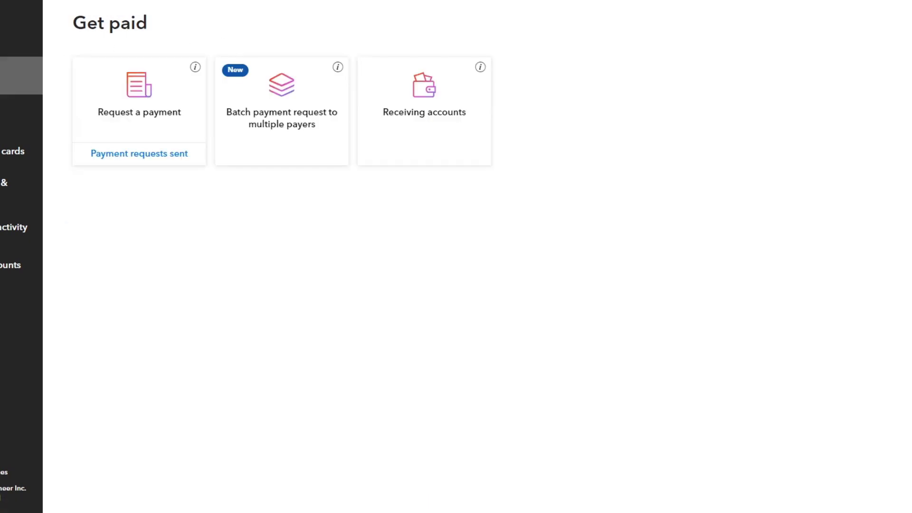
pyautogui.click(164, 153)
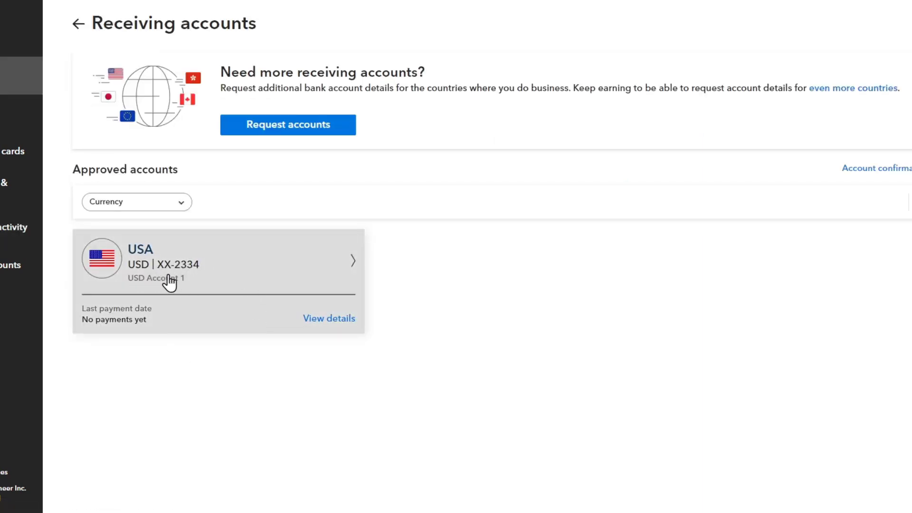
pyautogui.click(245, 285)
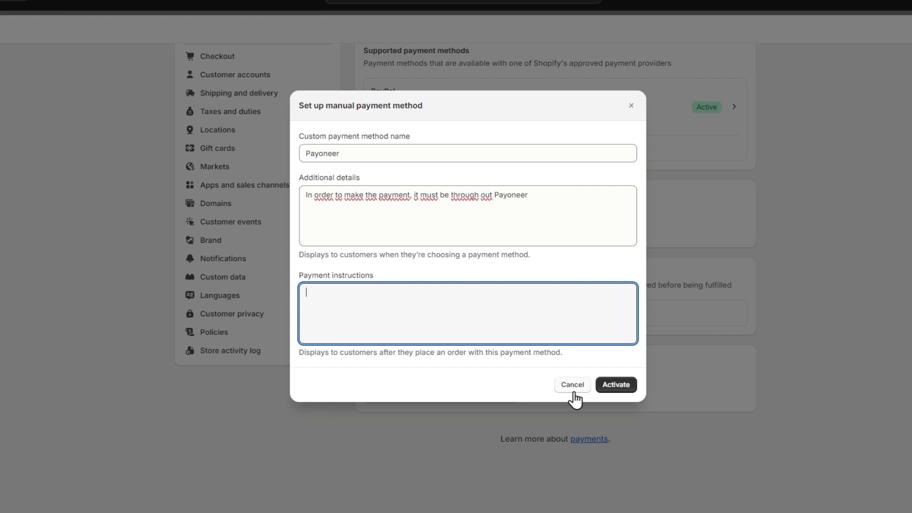
# Step: Activate the Payoneer manual payment method from the setup dialog
pyautogui.click(614, 385)
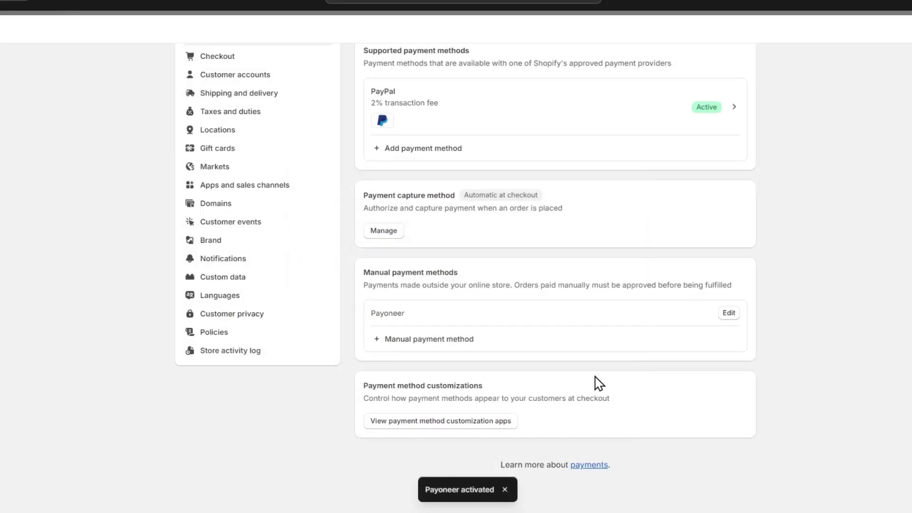
pyautogui.scroll(5, 596, 391)
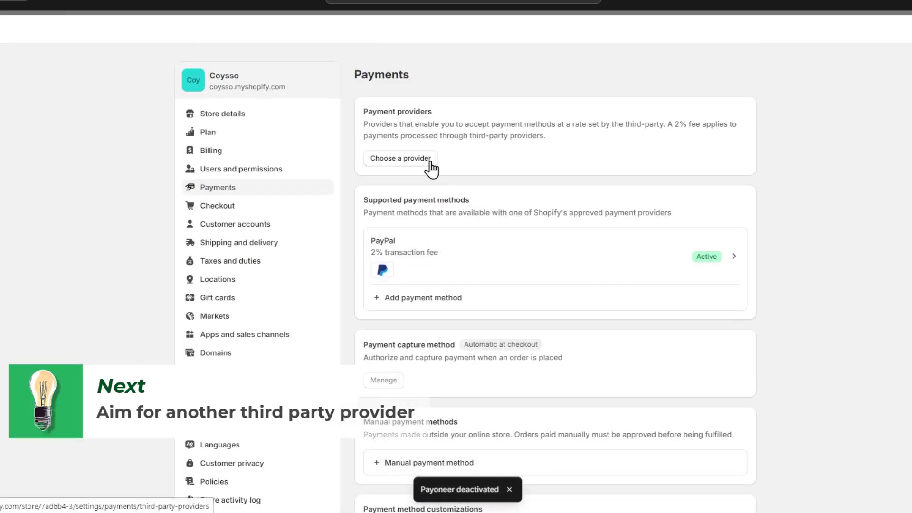
# Step: Filter providers by Apple Pay and Google Pay, then open Airwallex's details
pyautogui.click(401, 157)
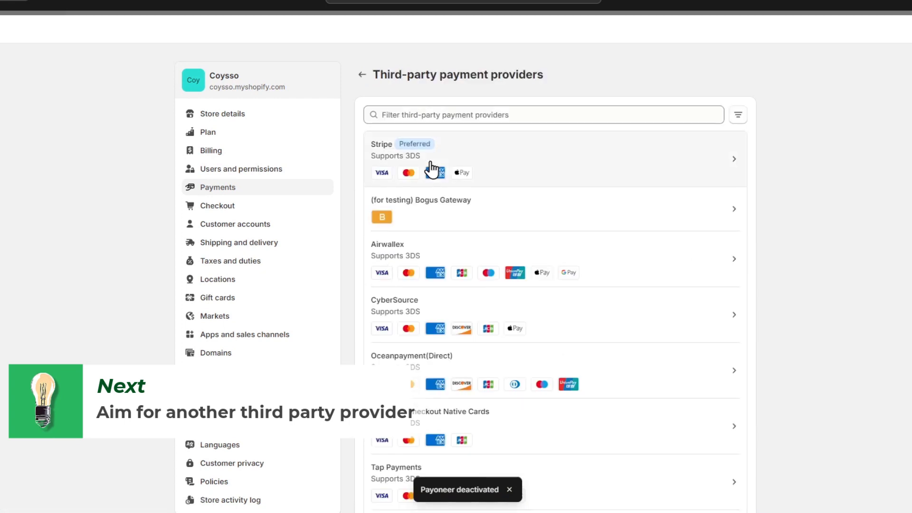
pyautogui.click(563, 118)
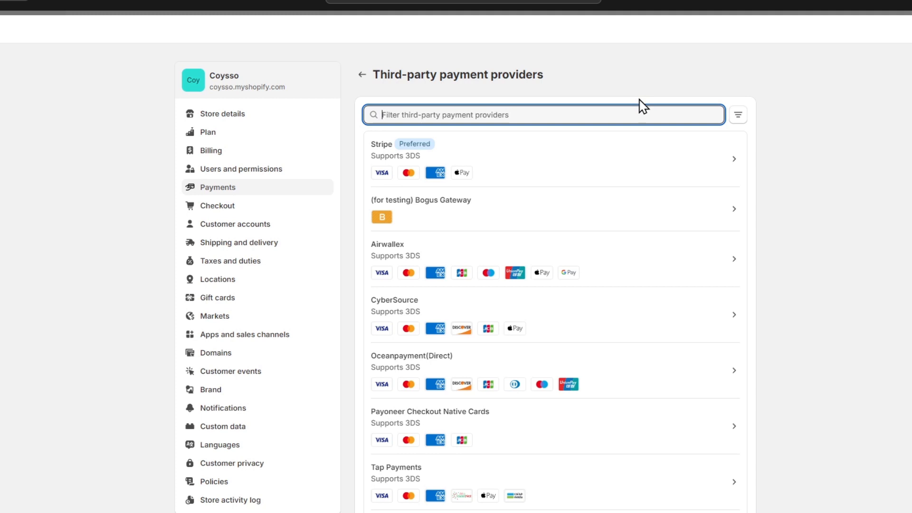
pyautogui.click(738, 114)
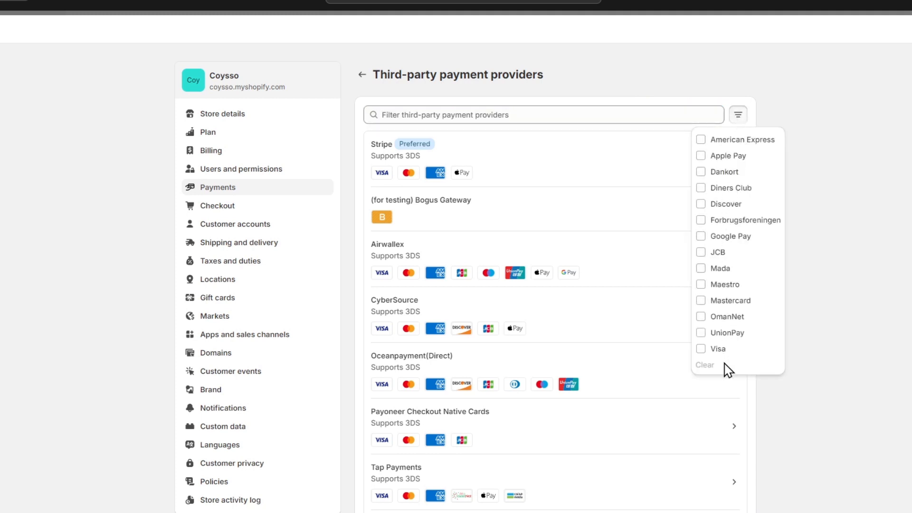
pyautogui.click(738, 156)
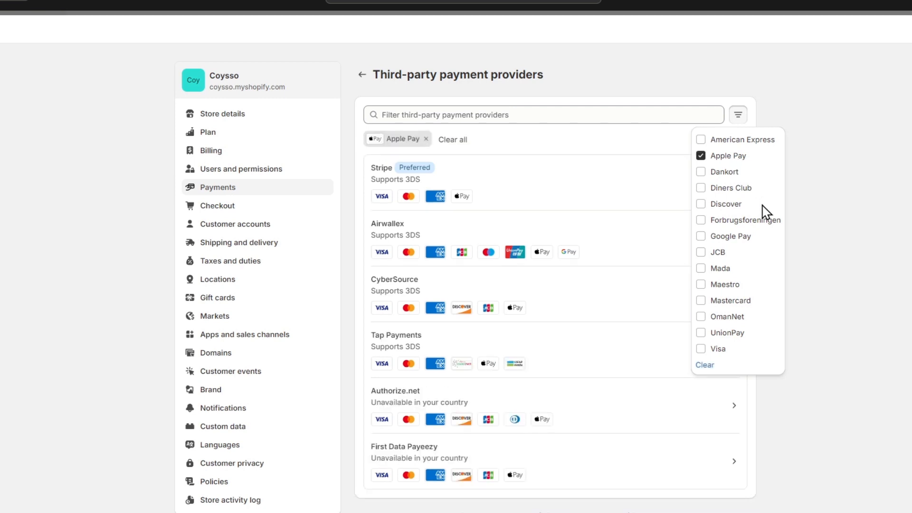
pyautogui.click(741, 237)
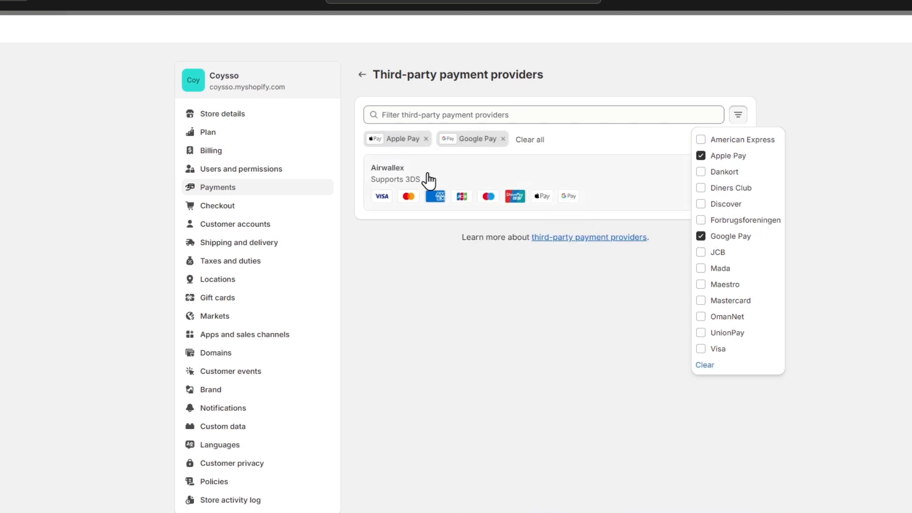
pyautogui.click(406, 178)
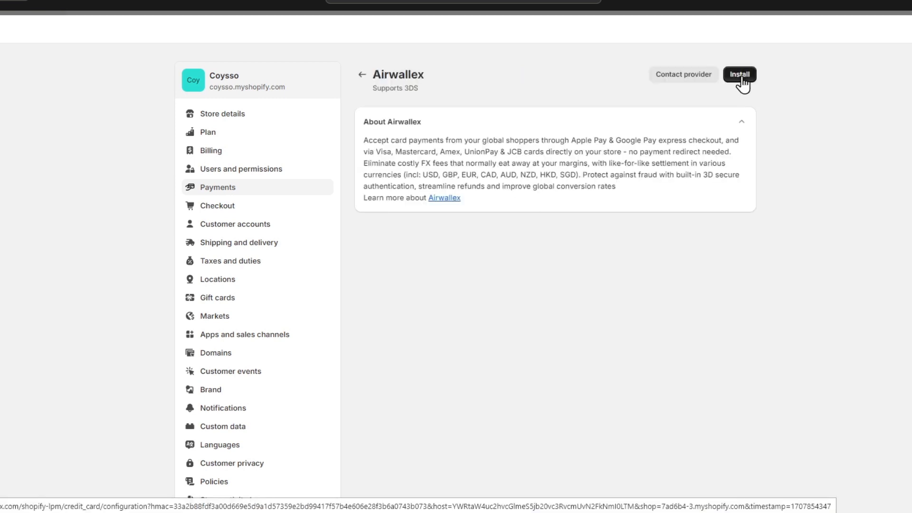